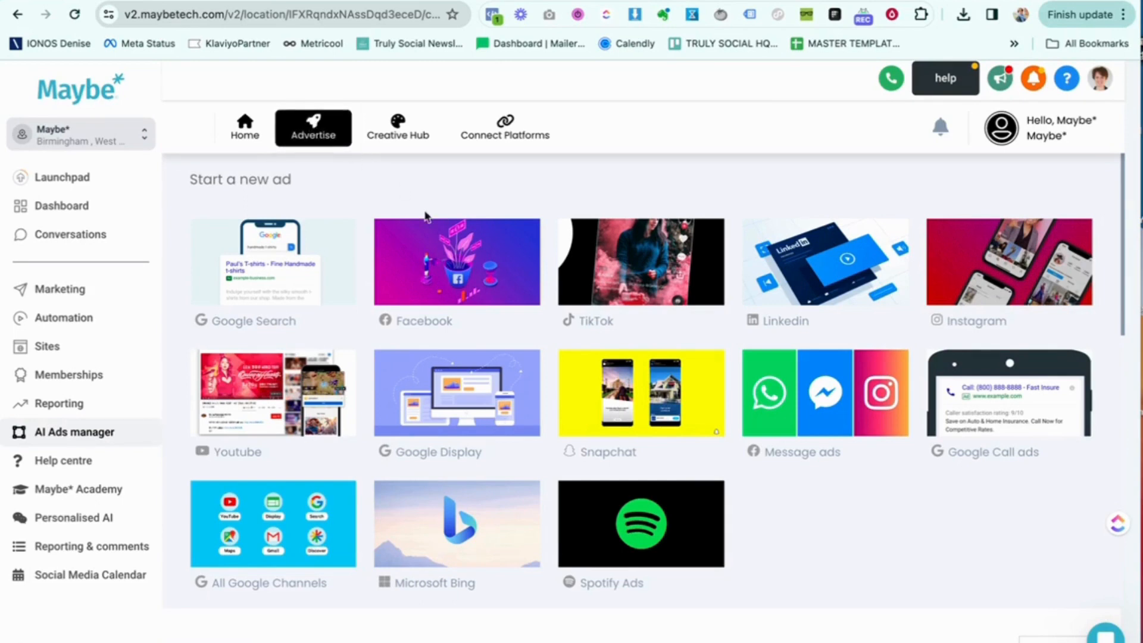
# - Start a new Facebook ad and look over its audience targeting settings
pyautogui.click(446, 280)
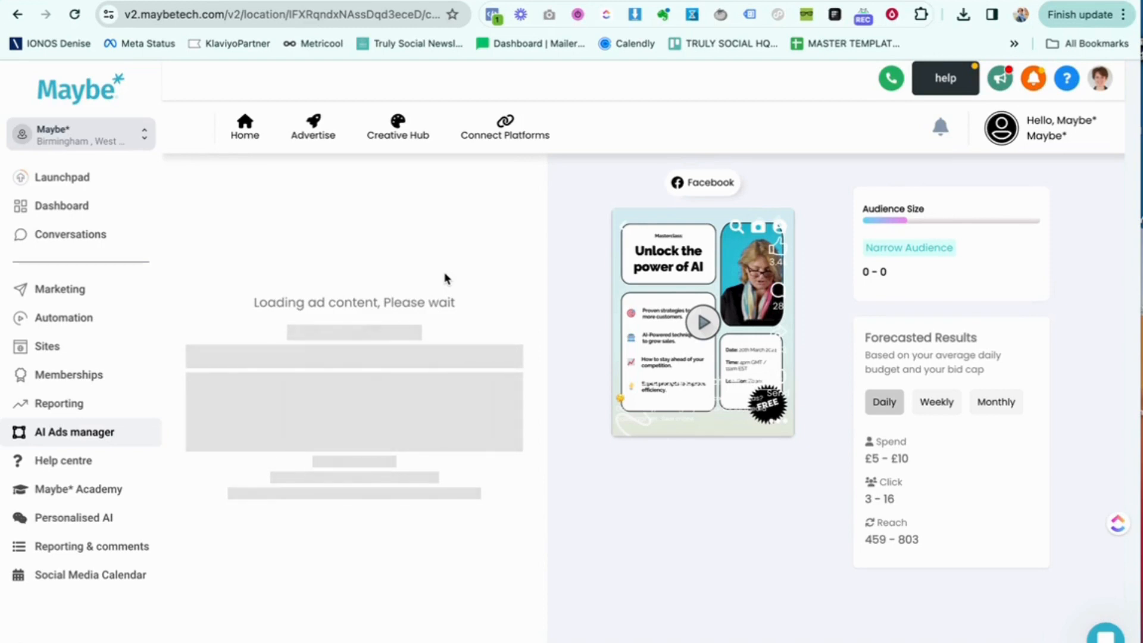
pyautogui.scroll(-3, 446, 280)
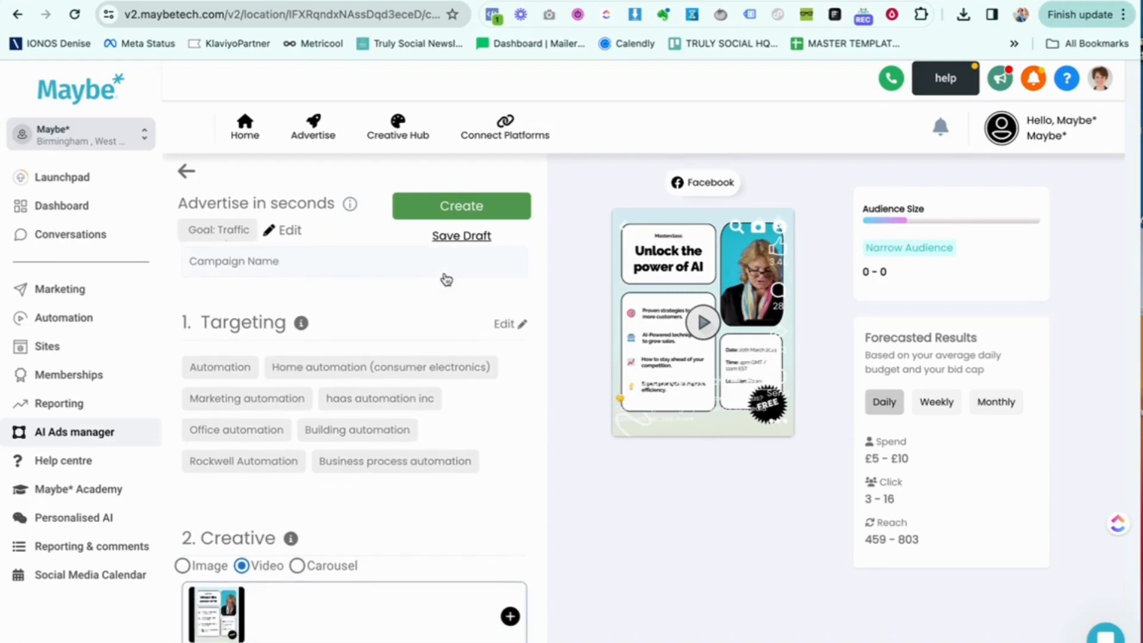
pyautogui.click(505, 325)
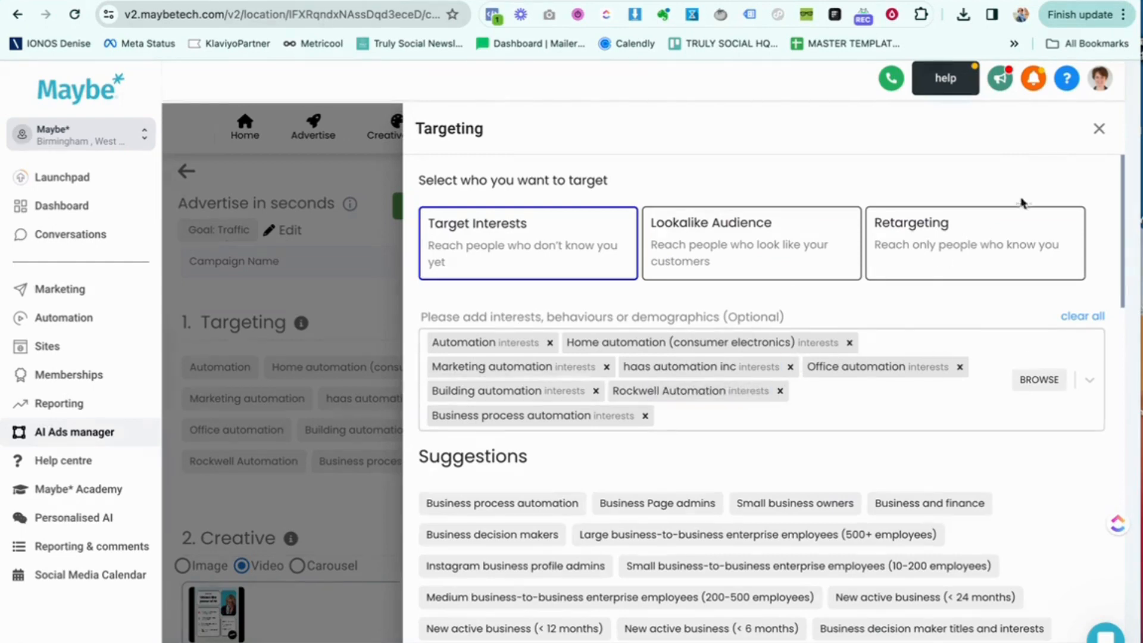
pyautogui.click(1099, 129)
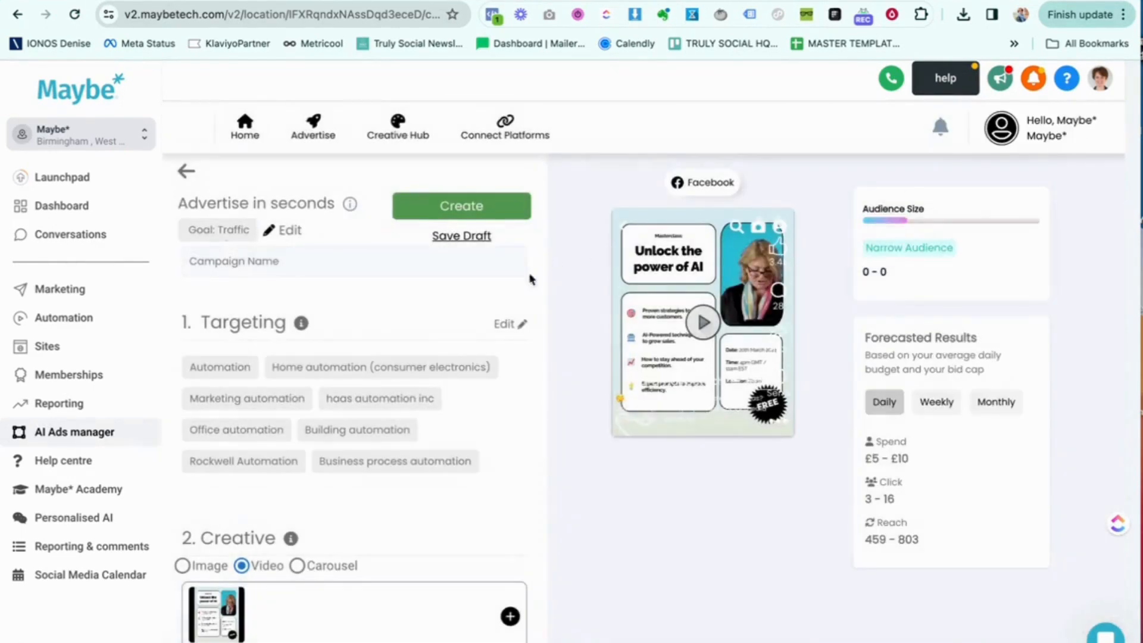
# - Clear all preselected interest keywords from the ad's targeting
pyautogui.click(511, 325)
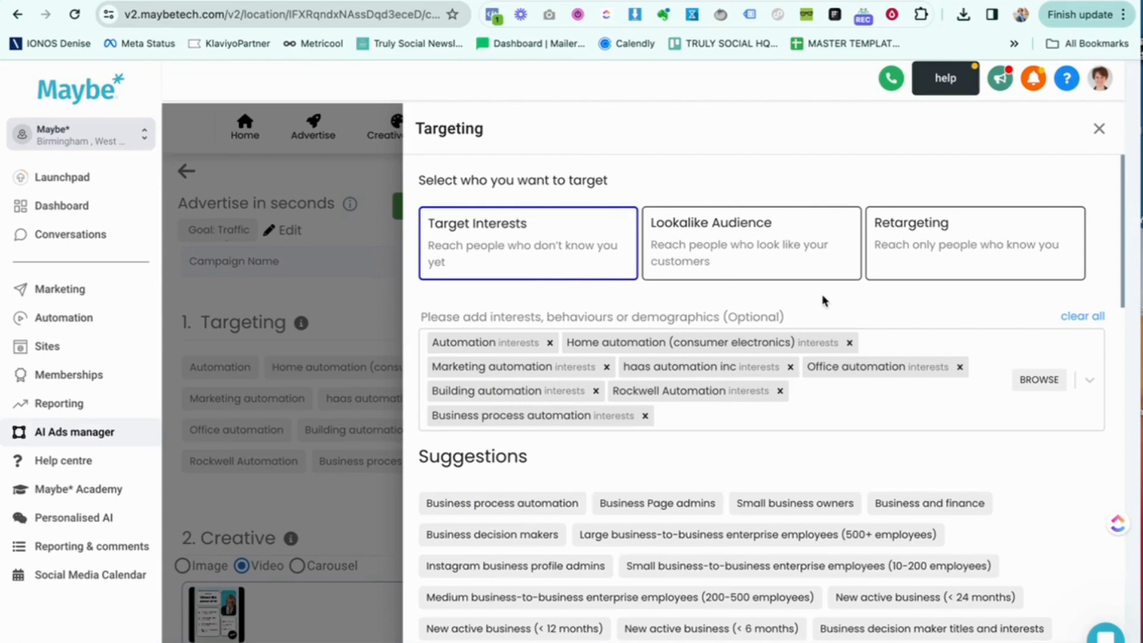
pyautogui.click(1078, 317)
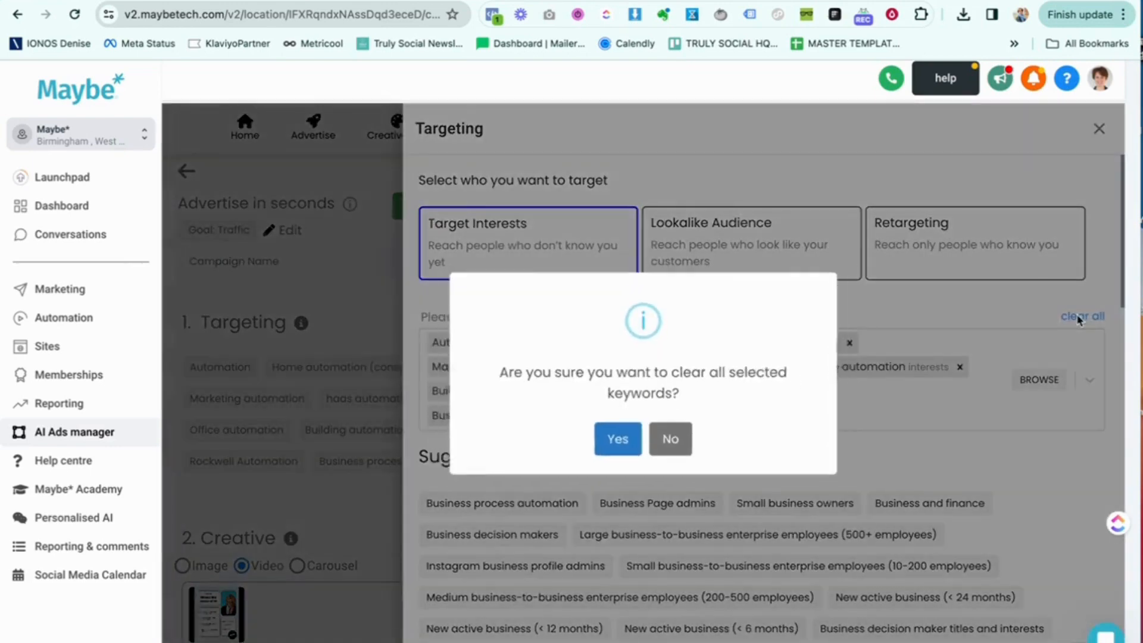
pyautogui.click(616, 443)
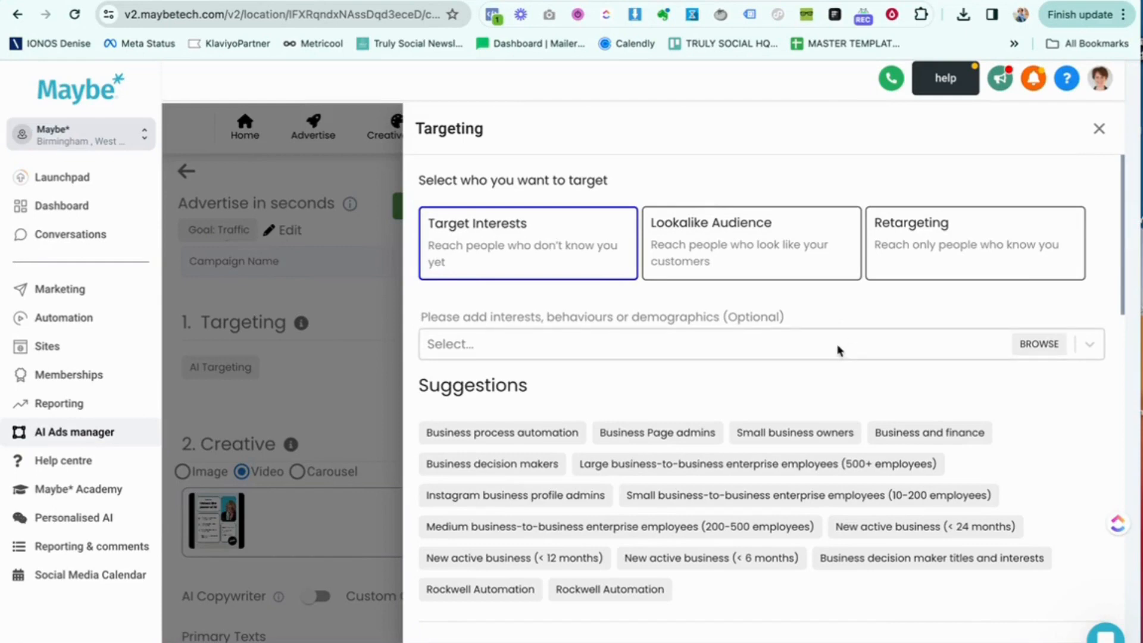
# - Set location targeting to By Search and add Exeter, Devon, England, United Kingdom
pyautogui.scroll(-3, 838, 350)
pyautogui.scroll(-4, 838, 350)
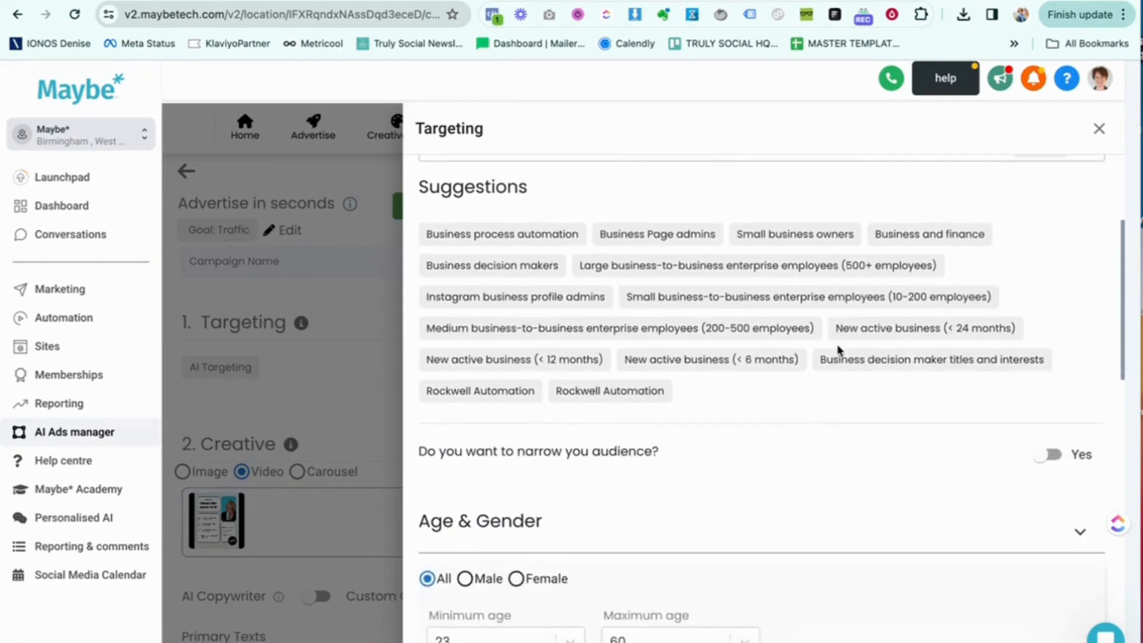
pyautogui.scroll(-2, 838, 350)
pyautogui.scroll(-2, 838, 350)
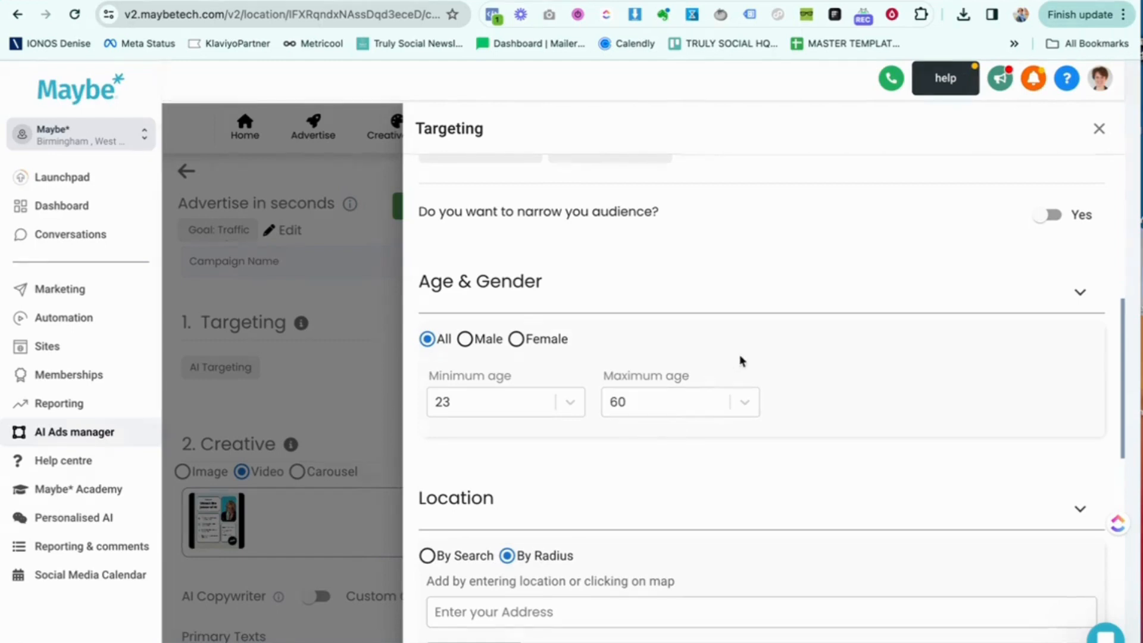
pyautogui.scroll(-3, 740, 361)
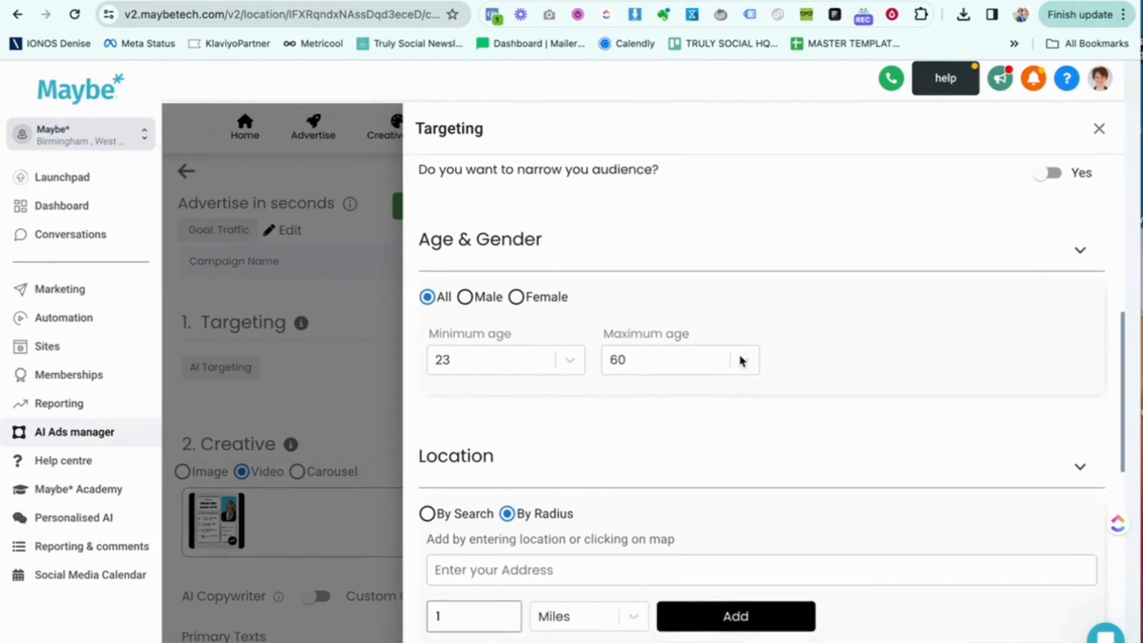
pyautogui.scroll(-3, 740, 361)
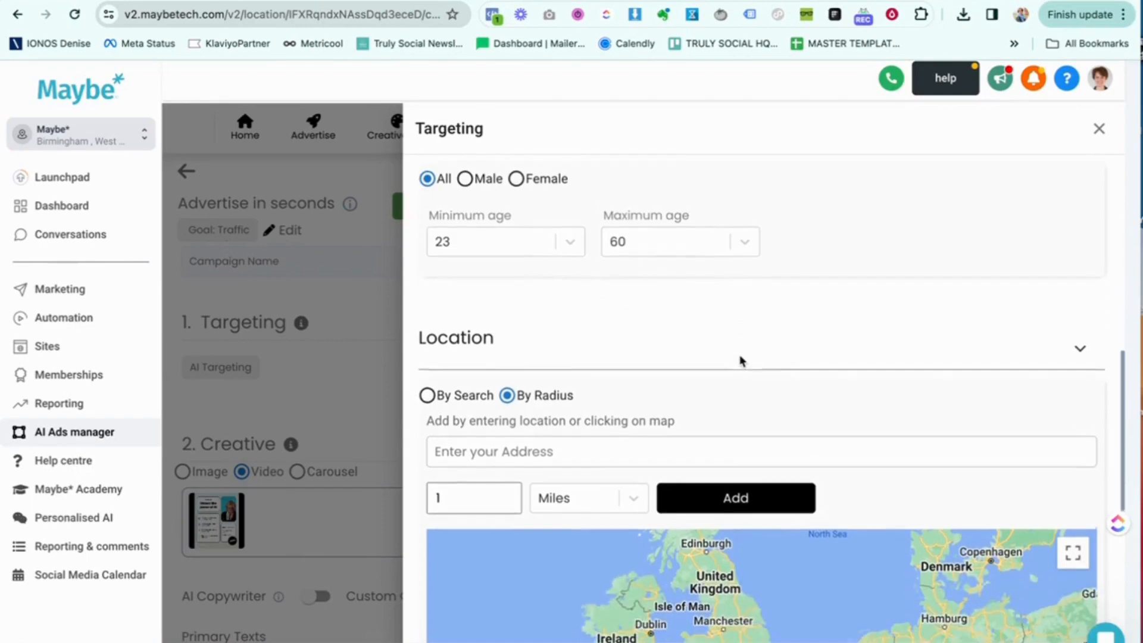
pyautogui.scroll(-1, 740, 361)
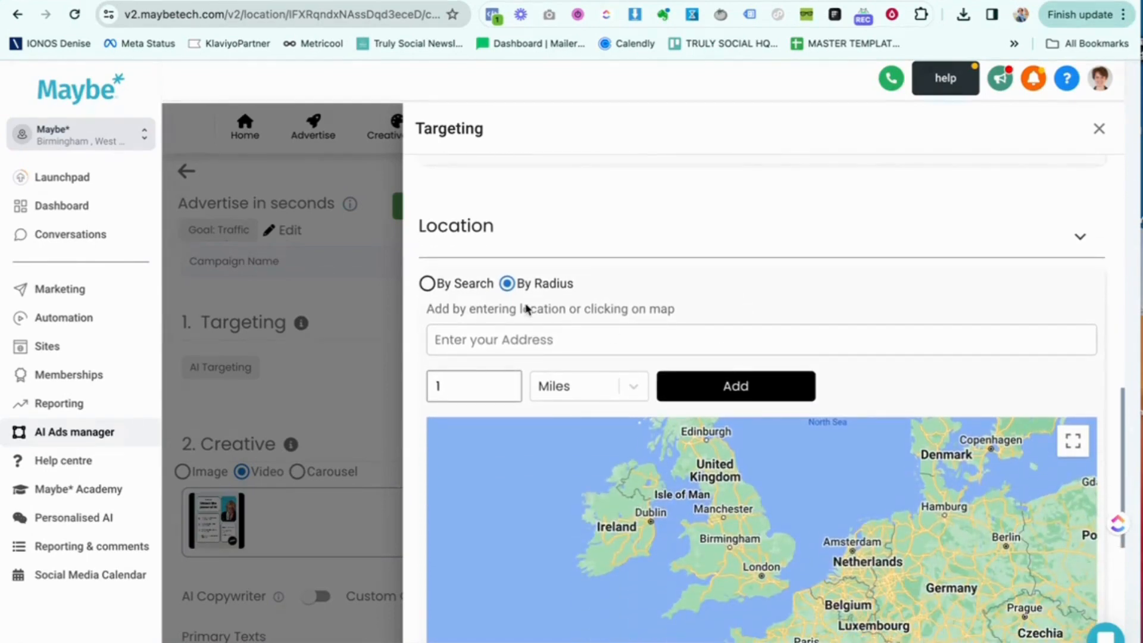
pyautogui.click(458, 285)
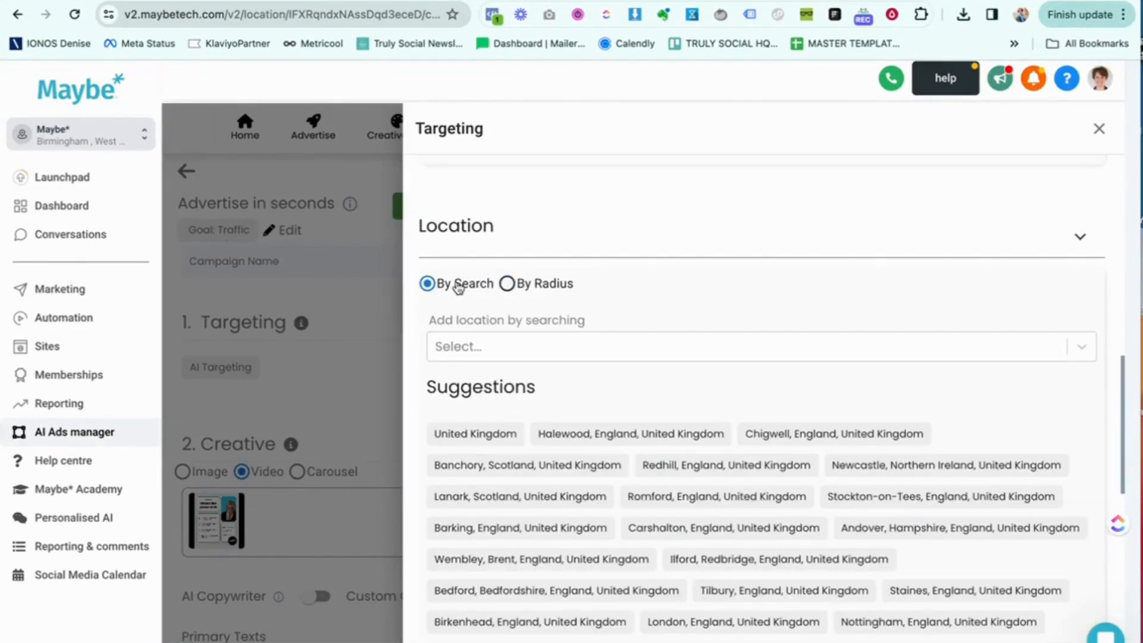
pyautogui.click(482, 348)
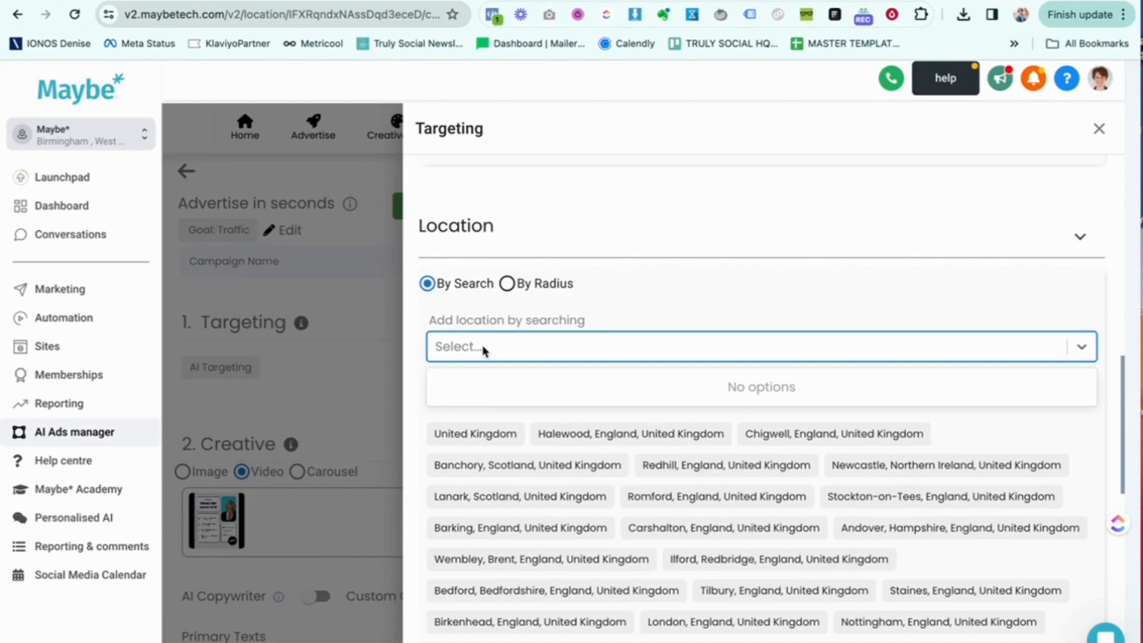
pyautogui.write('exeter')
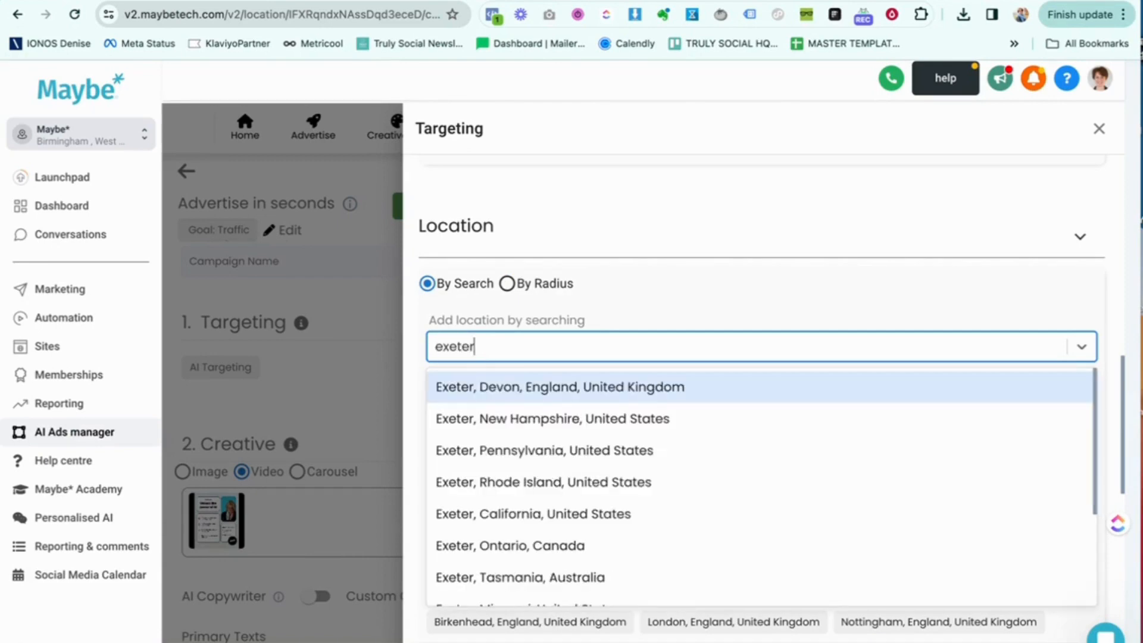
pyautogui.click(485, 384)
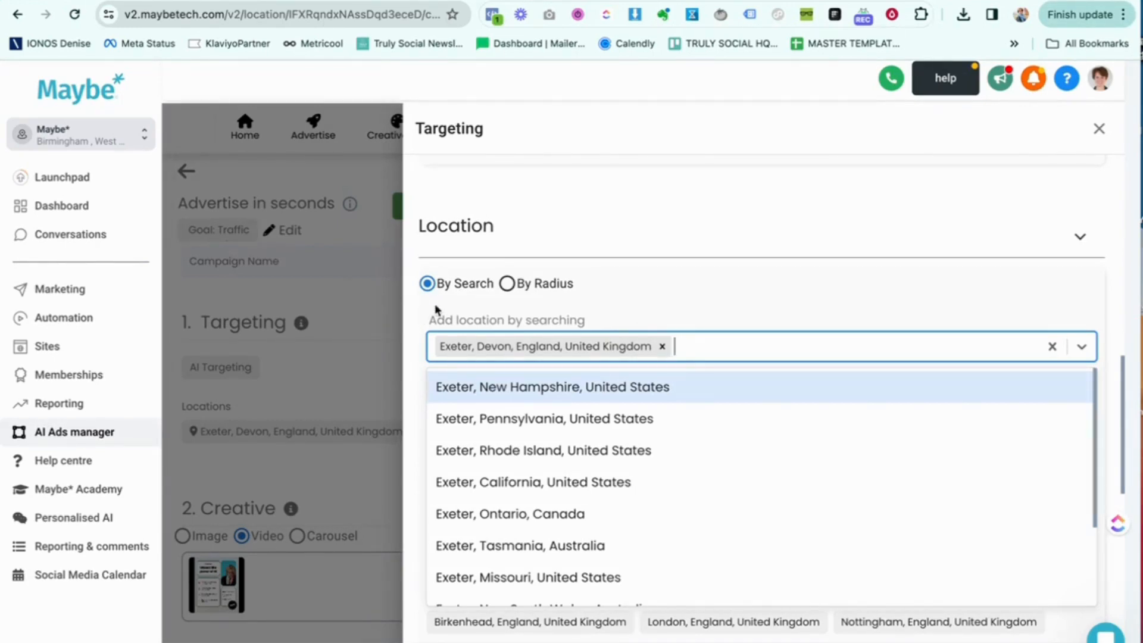
# - Switch location targeting to By Radius and add a 20-mile radius around a point picked at Cambridge on the map
pyautogui.click(530, 288)
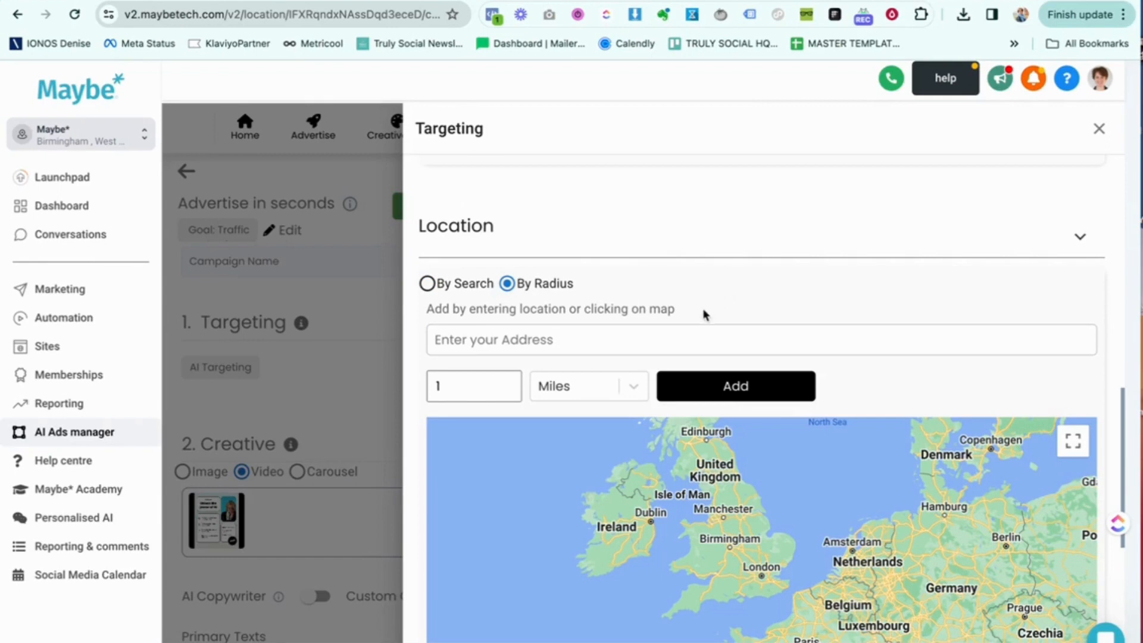
pyautogui.click(457, 387)
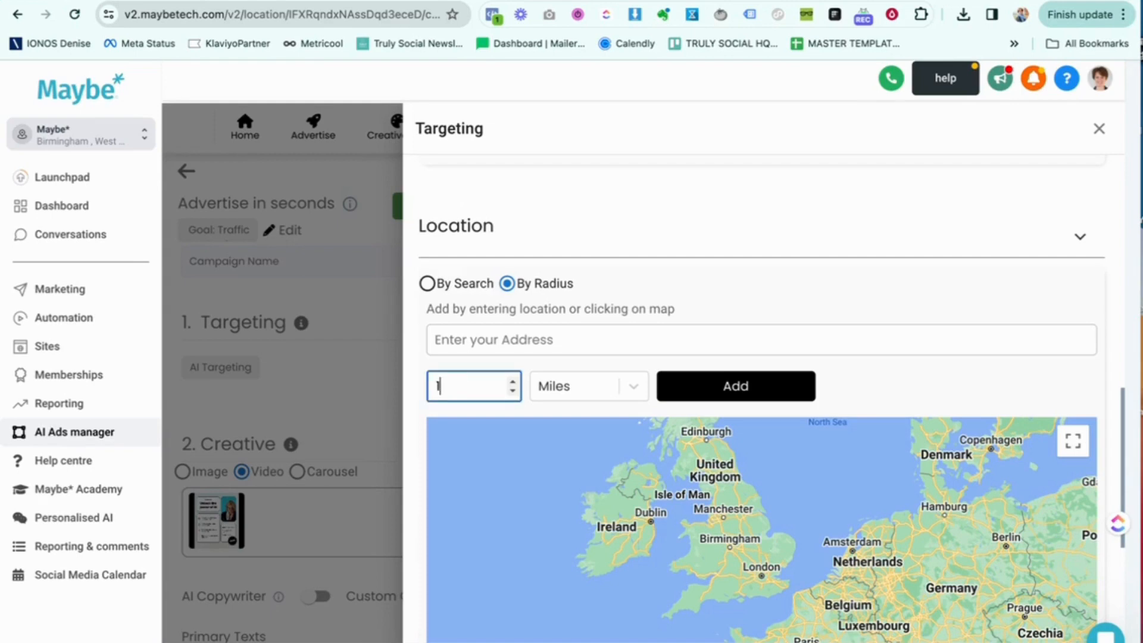
pyautogui.click(512, 382)
pyautogui.click(512, 382)
pyautogui.click(512, 382)
pyautogui.click(512, 382)
pyautogui.click(512, 382)
pyautogui.click(512, 382)
pyautogui.click(512, 382)
pyautogui.click(512, 383)
pyautogui.scroll(2, 754, 536)
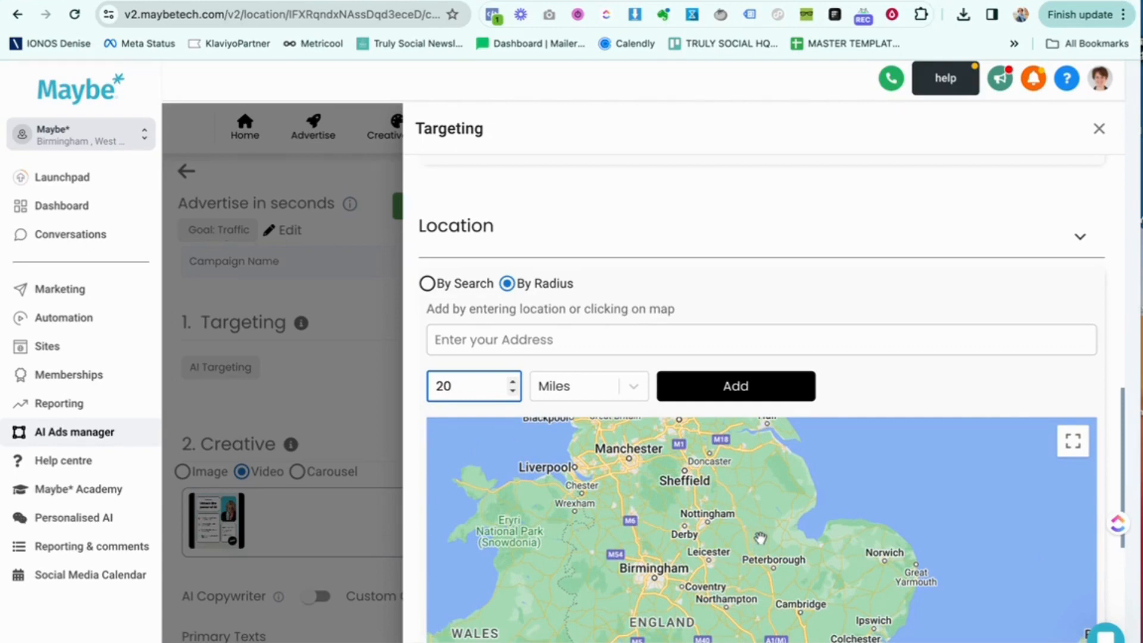
pyautogui.click(798, 607)
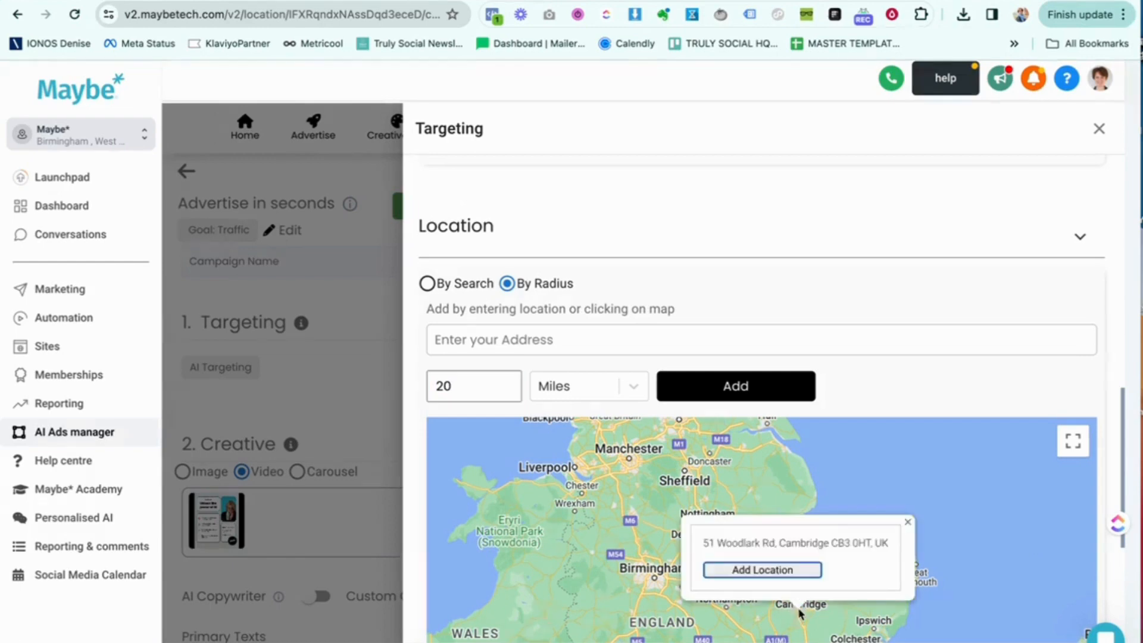
pyautogui.click(762, 570)
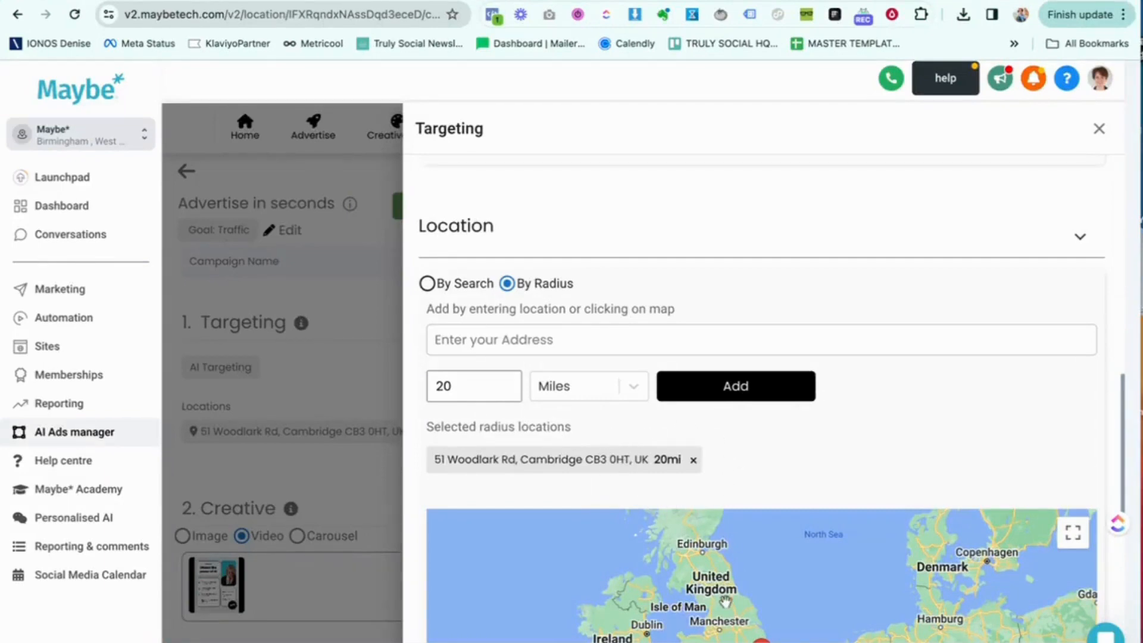
# - Set the radius to 10 miles and add a second location picked at Birmingham on the map
pyautogui.scroll(-3, 725, 602)
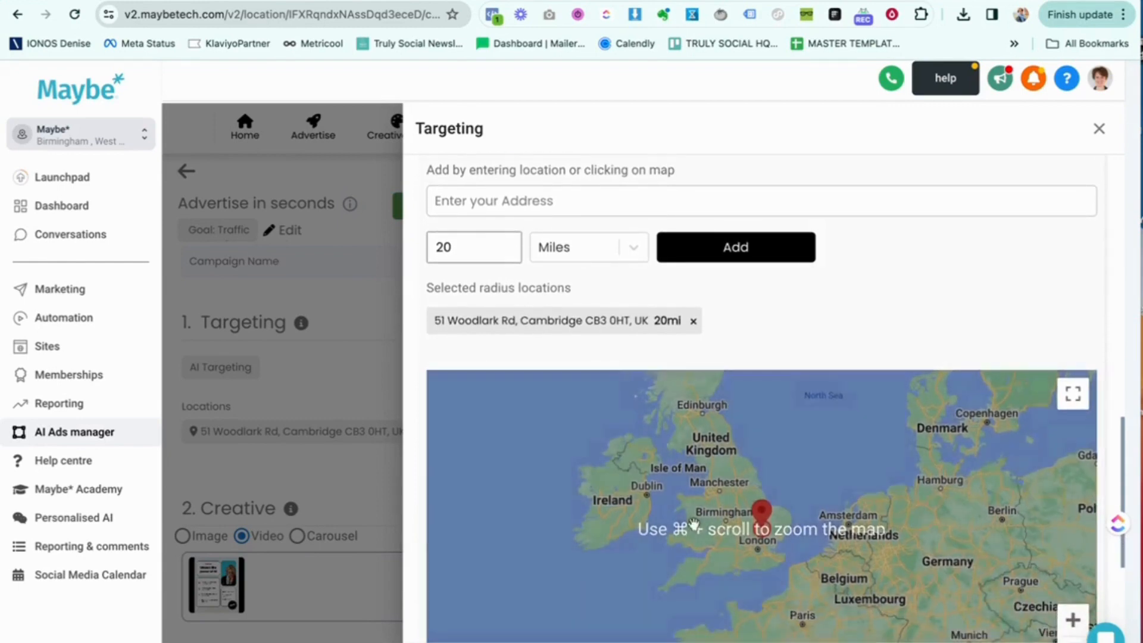
pyautogui.scroll(5, 693, 523)
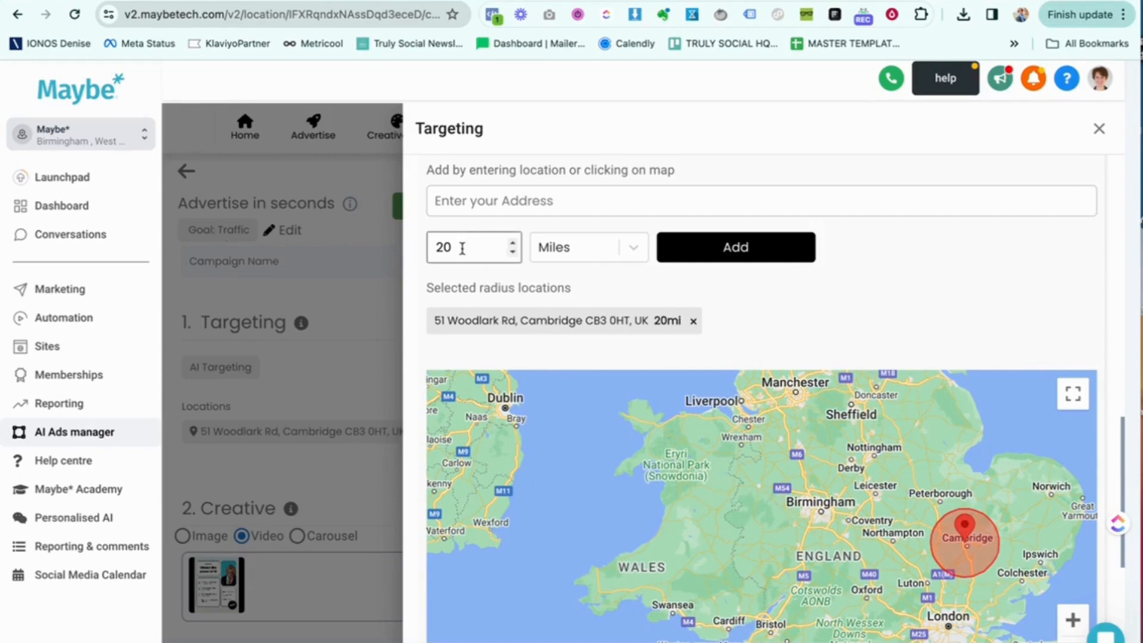
pyautogui.click(512, 253)
pyautogui.click(513, 253)
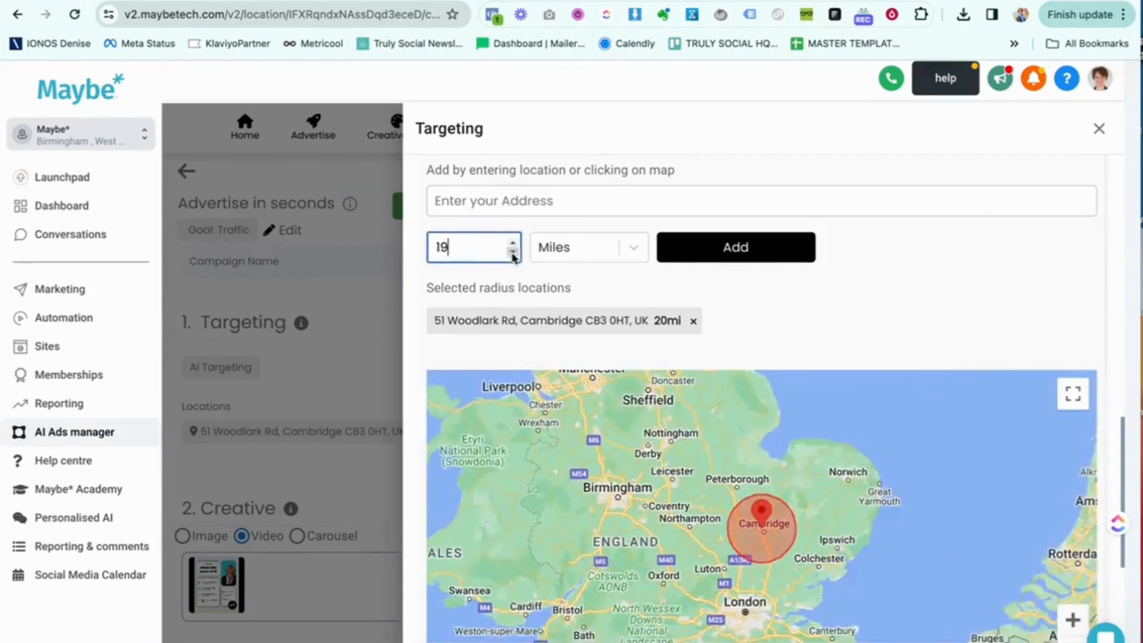
pyautogui.click(512, 253)
pyautogui.click(513, 253)
pyautogui.click(513, 253)
pyautogui.click(512, 253)
pyautogui.click(512, 253)
pyautogui.click(512, 254)
pyautogui.click(512, 253)
pyautogui.click(513, 254)
pyautogui.click(617, 501)
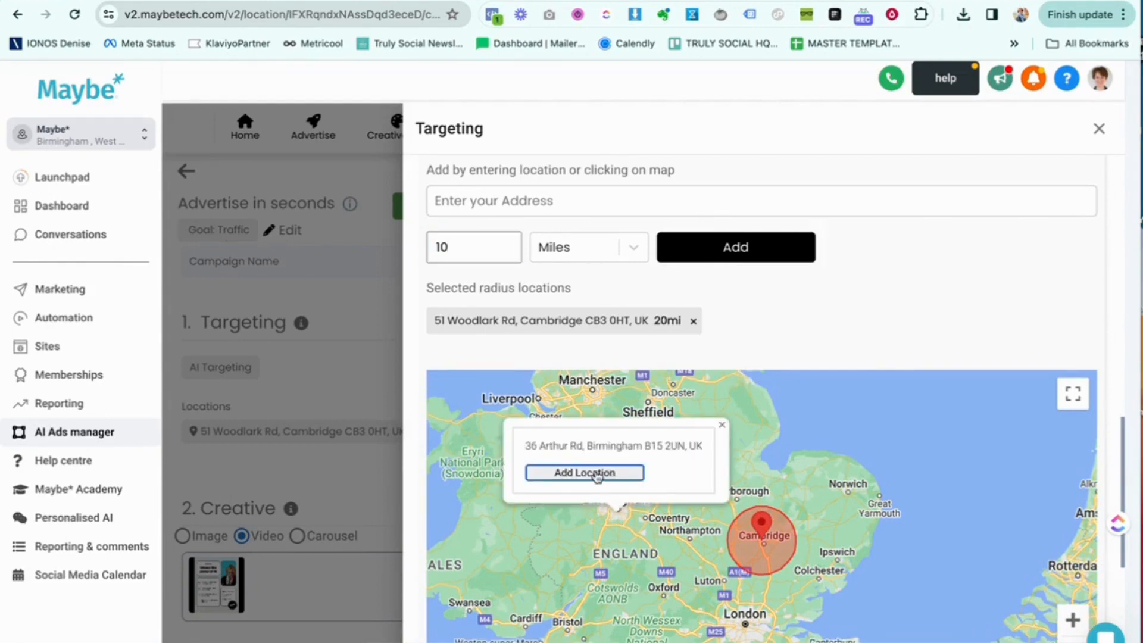
pyautogui.click(595, 471)
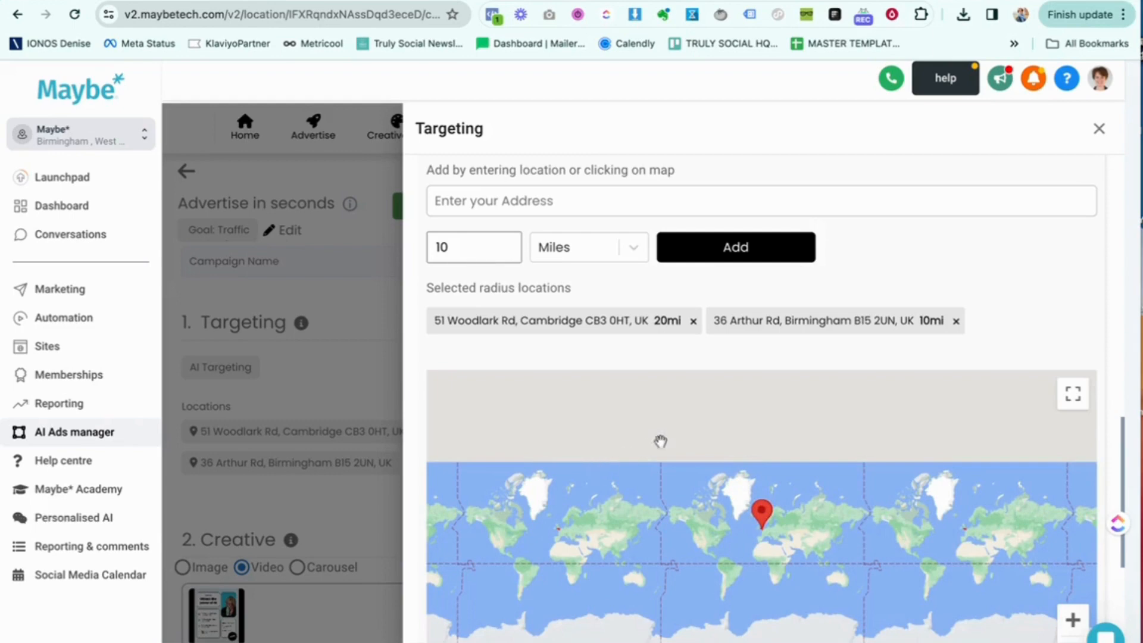